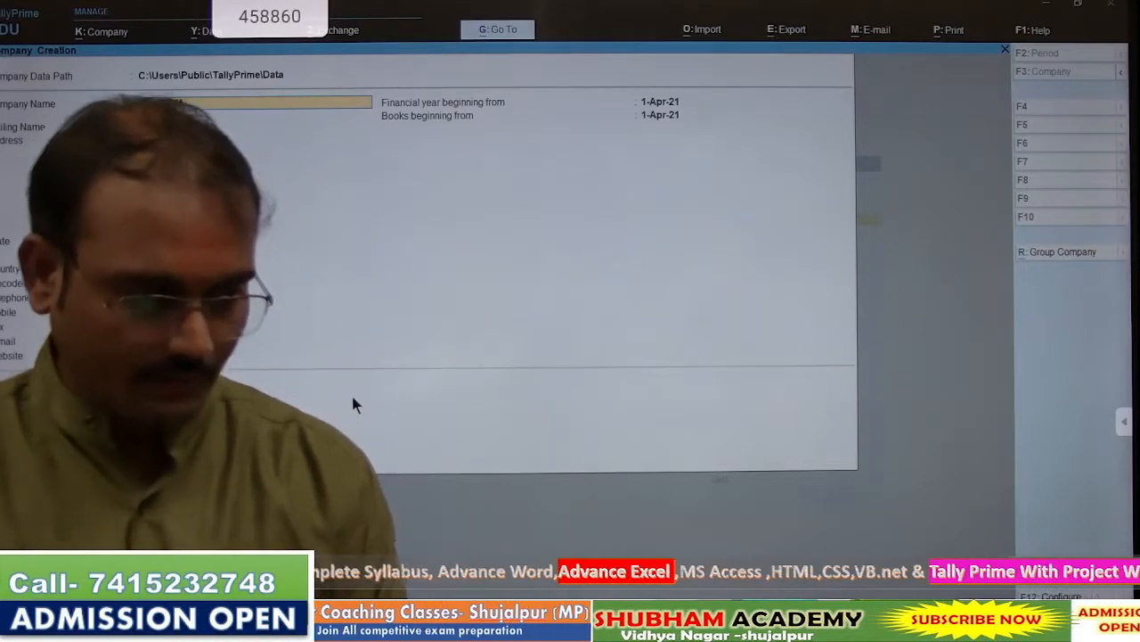
# - Name the company TDS COM, keep the same mailing name, and set the state to Madhya Pradesh
pyautogui.write('M')
pyautogui.press('Return')
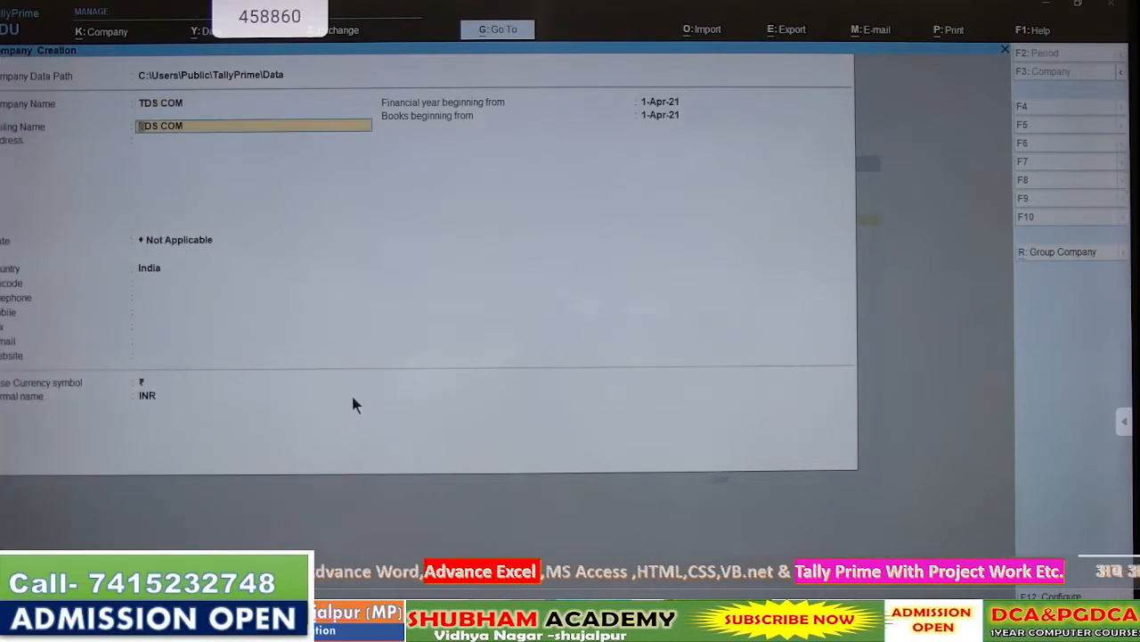
pyautogui.press('Return')
pyautogui.press('Return')
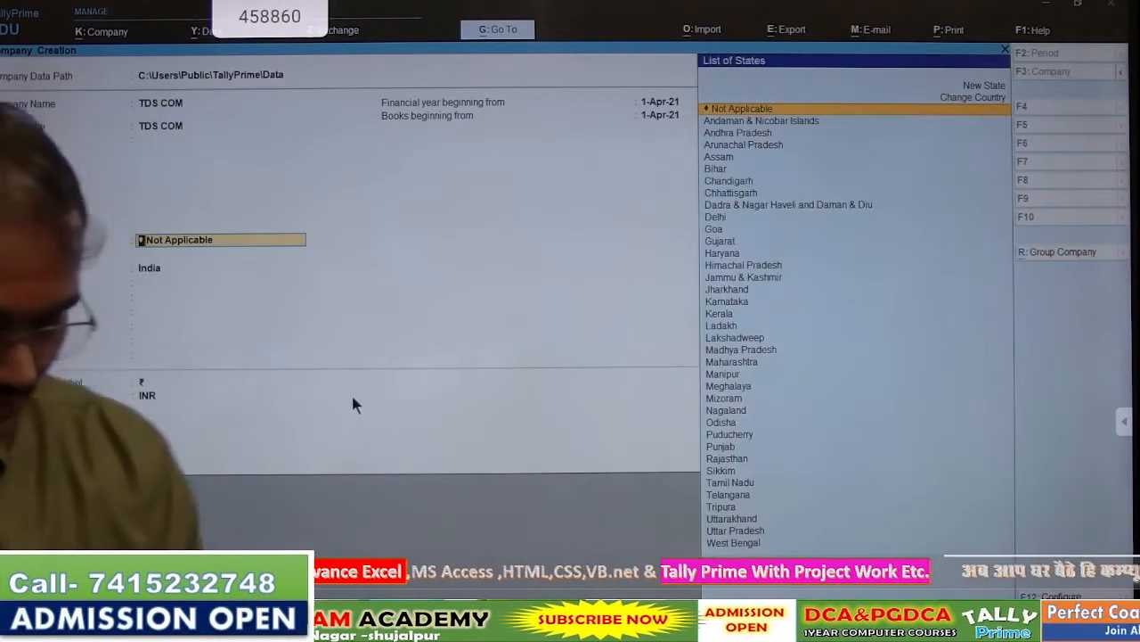
pyautogui.write('Ma')
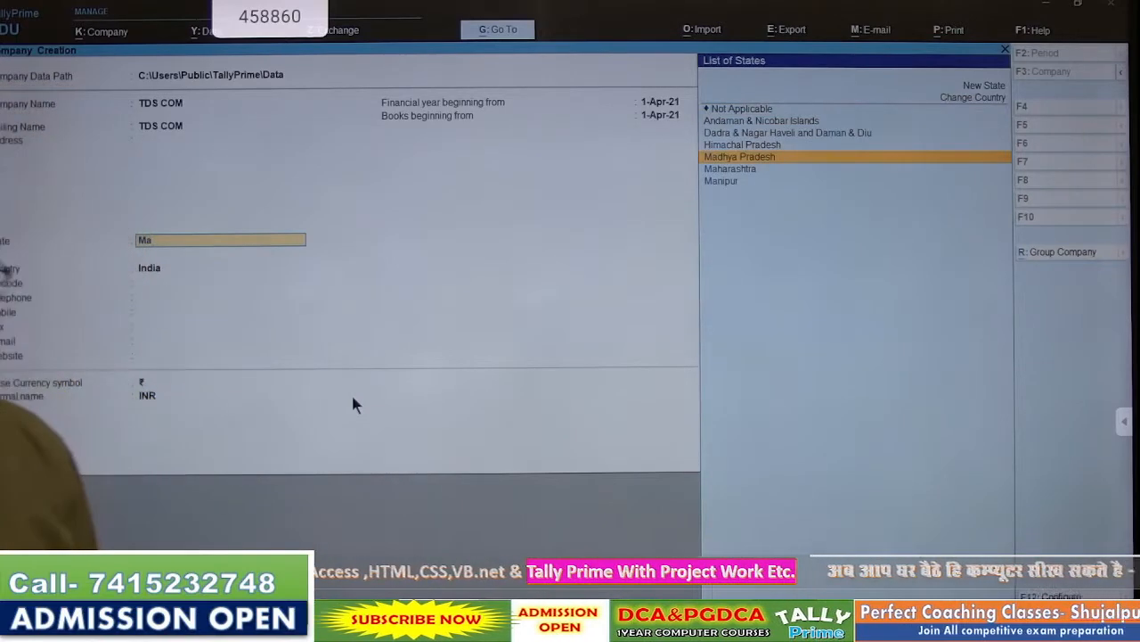
pyautogui.press('Return')
pyautogui.press('Return')
pyautogui.press('Return')
pyautogui.press('Return')
pyautogui.press('Return')
pyautogui.press('Return')
pyautogui.press('Return')
pyautogui.press('Return')
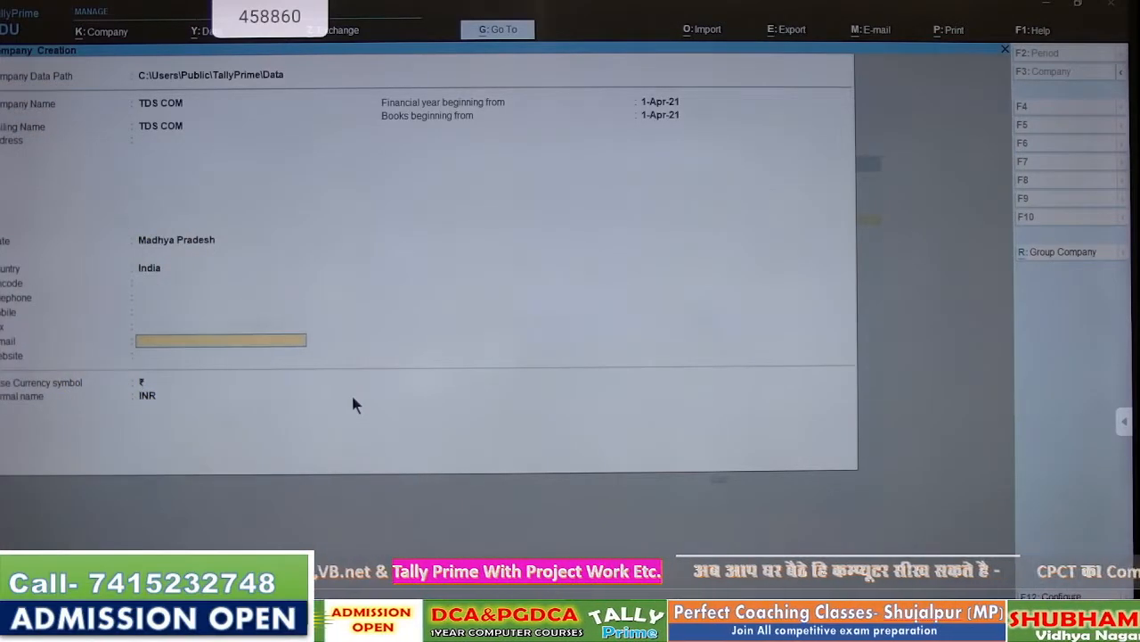
pyautogui.press('Return')
pyautogui.press('Return')
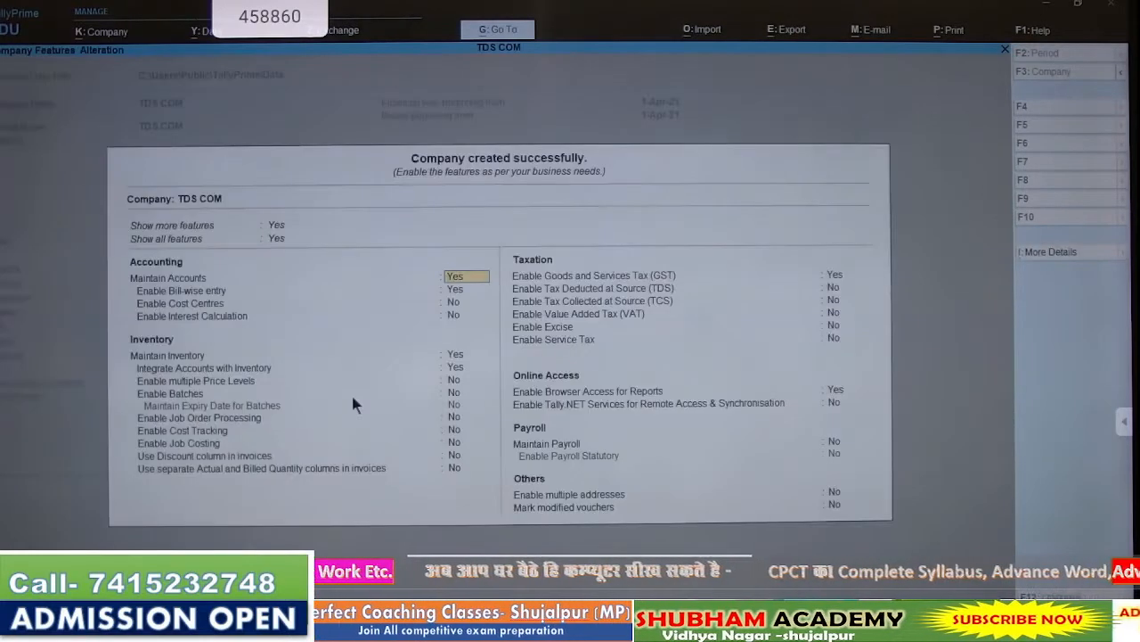
# - Create TDS COM, skip the GST details, and set Enable Tax Deducted at Source (TDS) to Yes
pyautogui.press('Return')
pyautogui.press('Return')
pyautogui.press('Return')
pyautogui.press('Return')
pyautogui.press('Return')
pyautogui.press('Return')
pyautogui.press('Return')
pyautogui.press('Return')
pyautogui.press('Return')
pyautogui.press('Return')
pyautogui.press('Return')
pyautogui.press('Return')
pyautogui.press('Return')
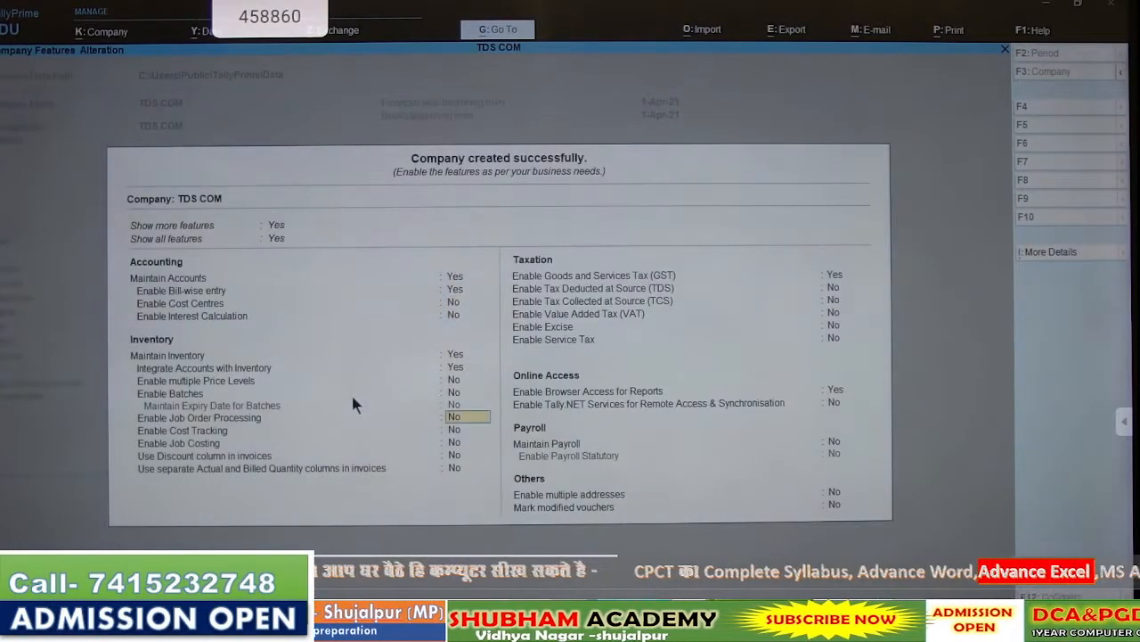
pyautogui.press('Return')
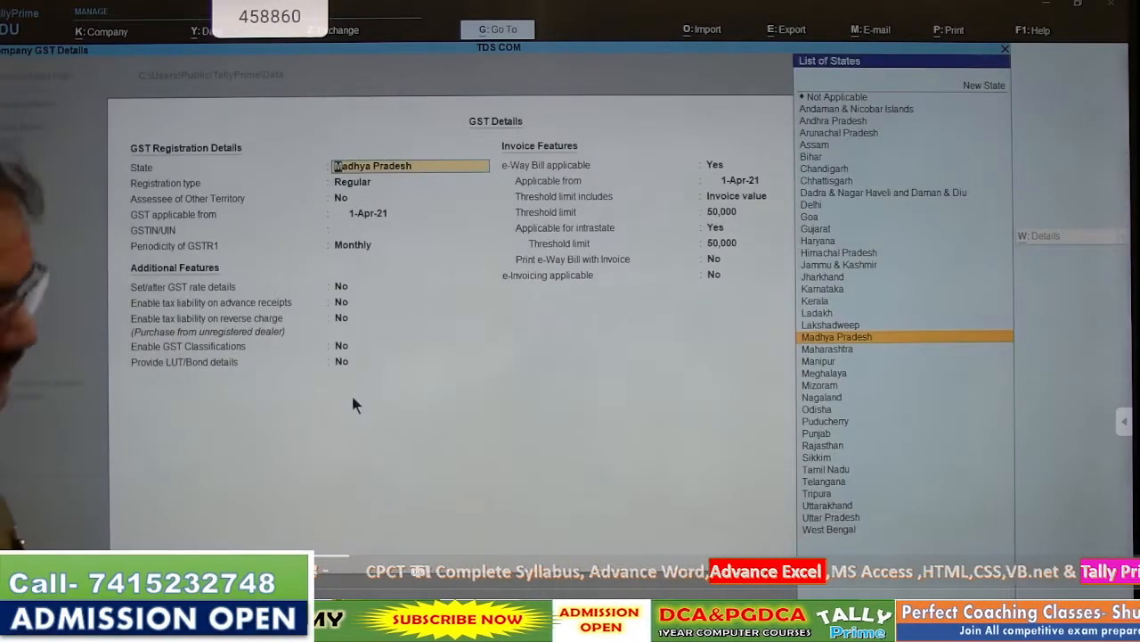
pyautogui.hotkey('ctrl', 'a')
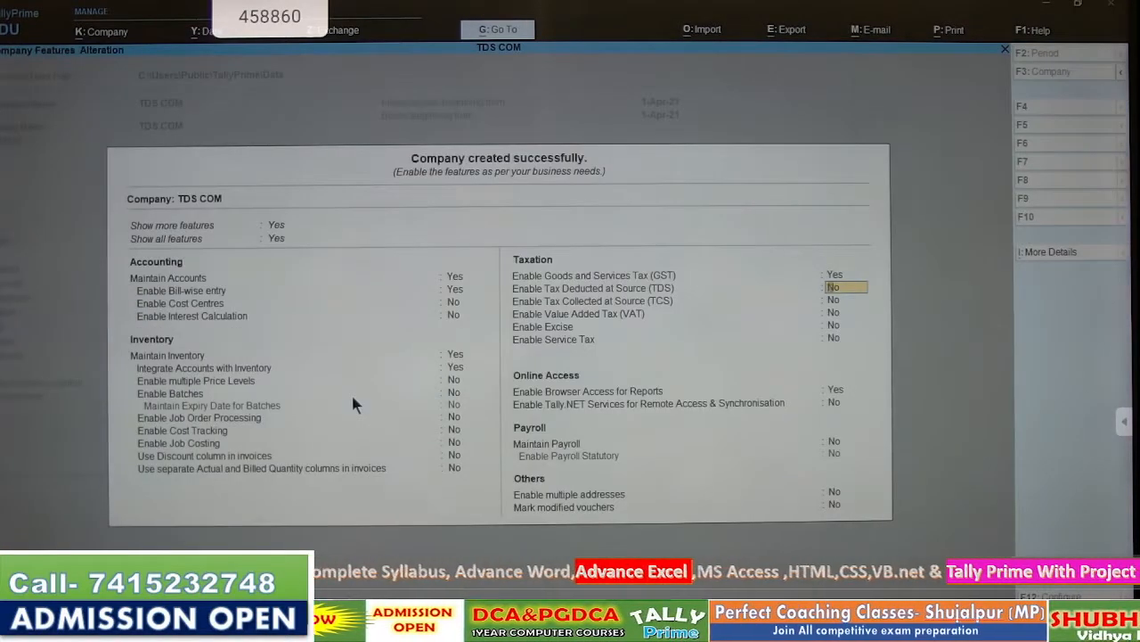
pyautogui.write('y')
pyautogui.press('Return')
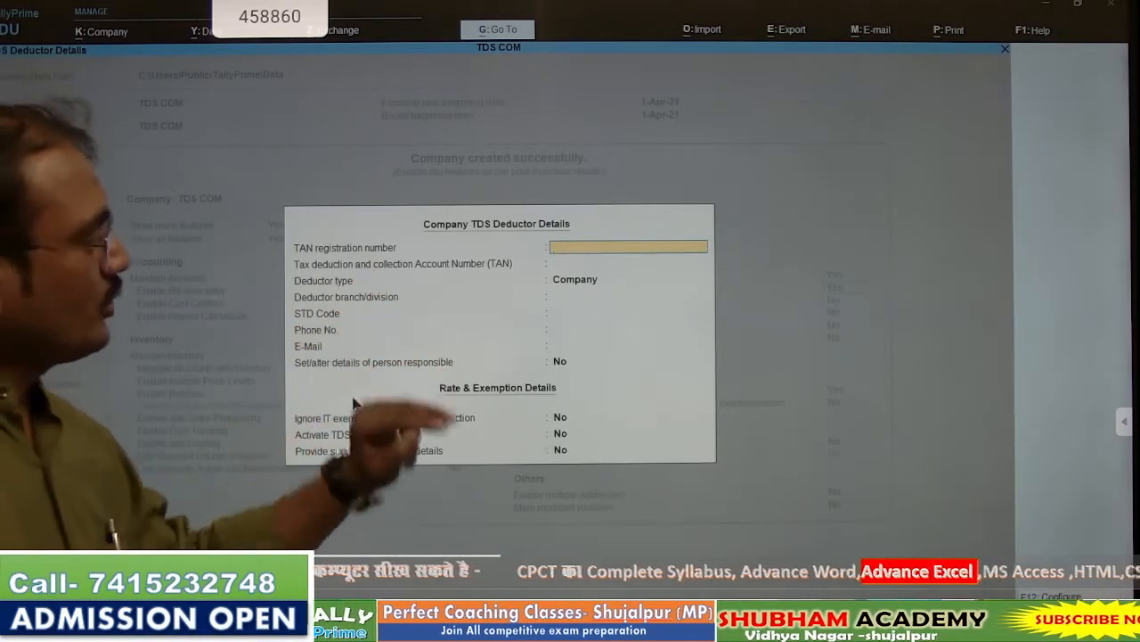
pyautogui.click(634, 615)
pyautogui.click(634, 615)
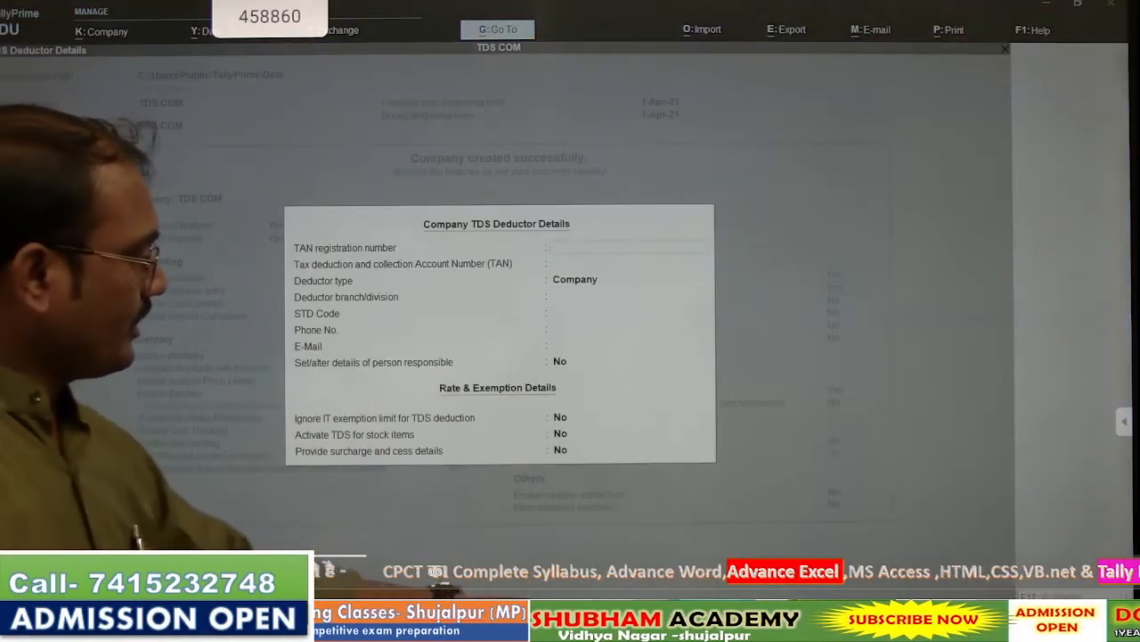
pyautogui.click(633, 615)
pyautogui.click(709, 566)
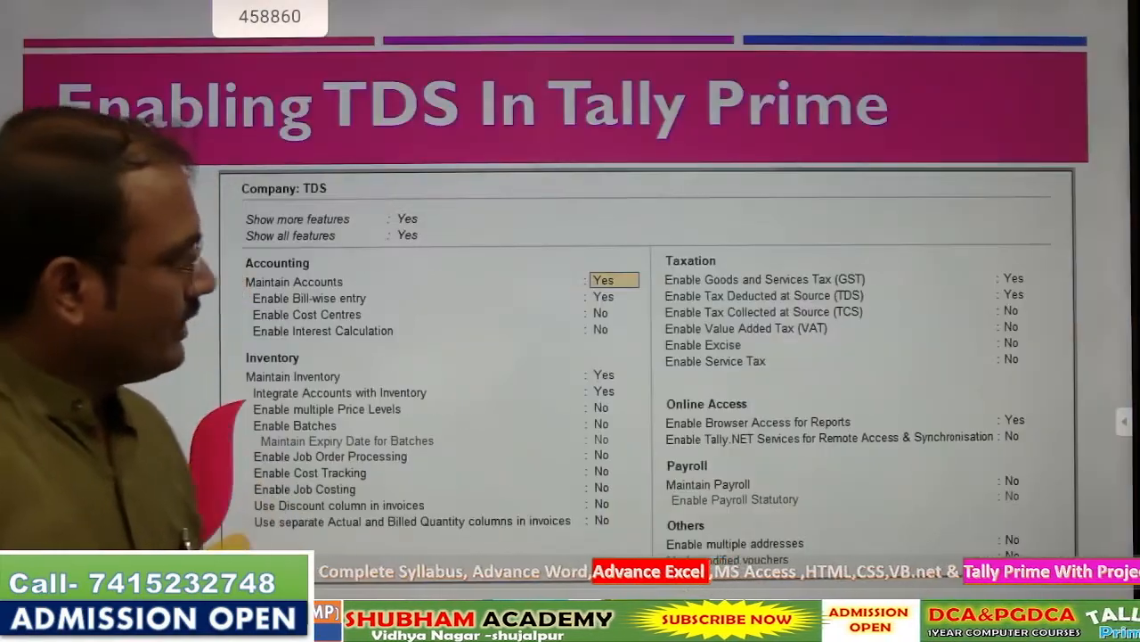
pyautogui.press('Right')
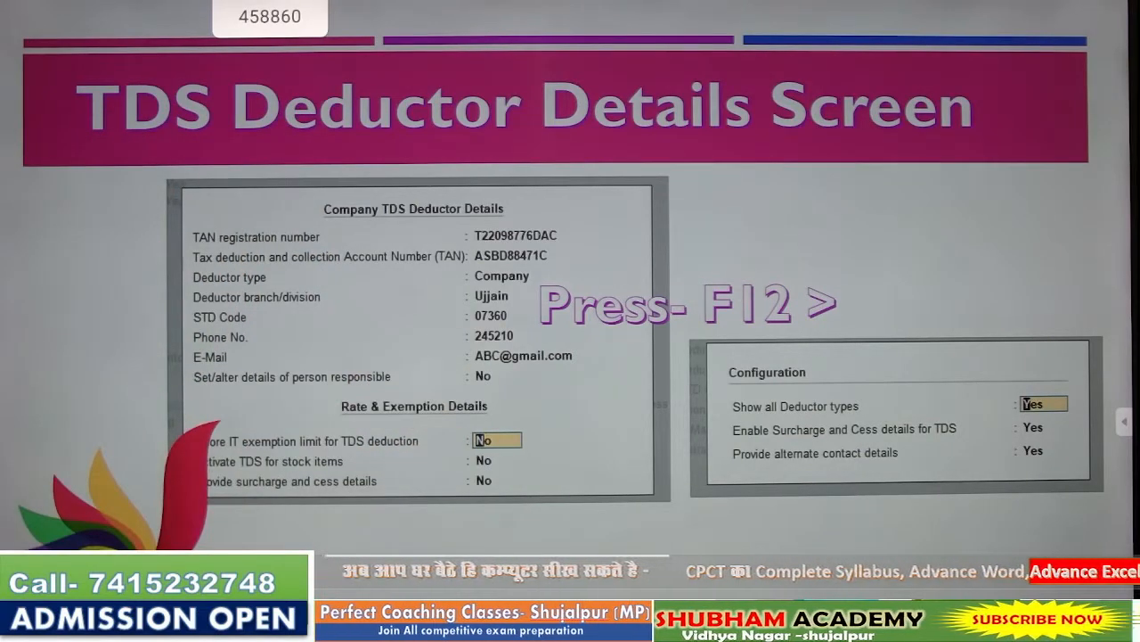
pyautogui.hotkey('alt', 'Tab')
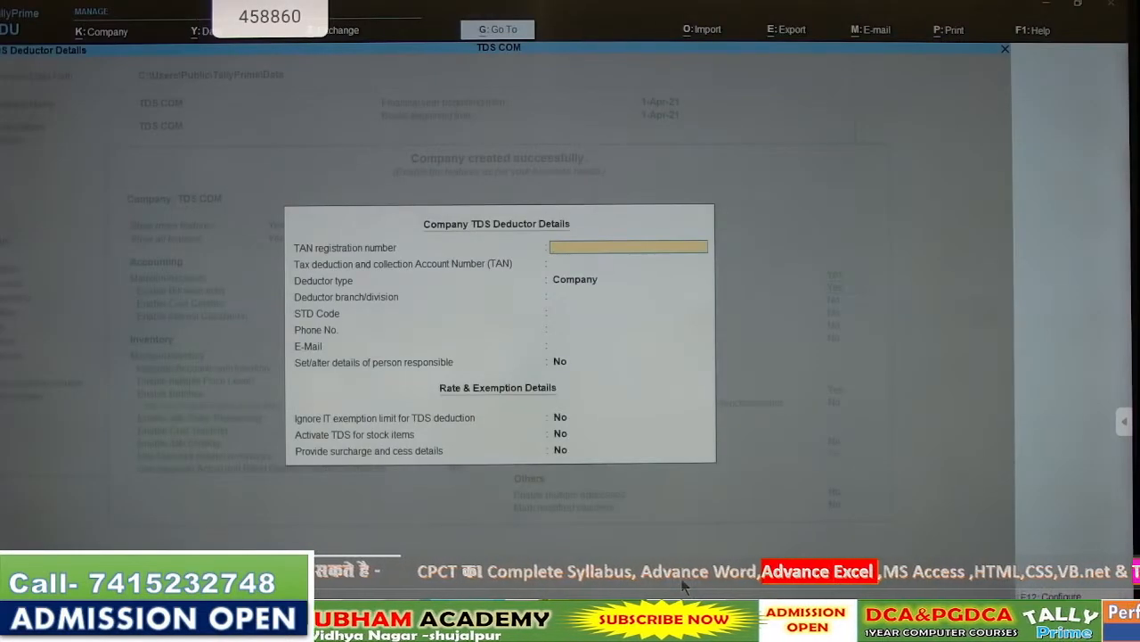
# - Set Show all Deductor types, surcharge and cess details, and alternate contact details to No in the TDS deductor configuration
pyautogui.press('F12')
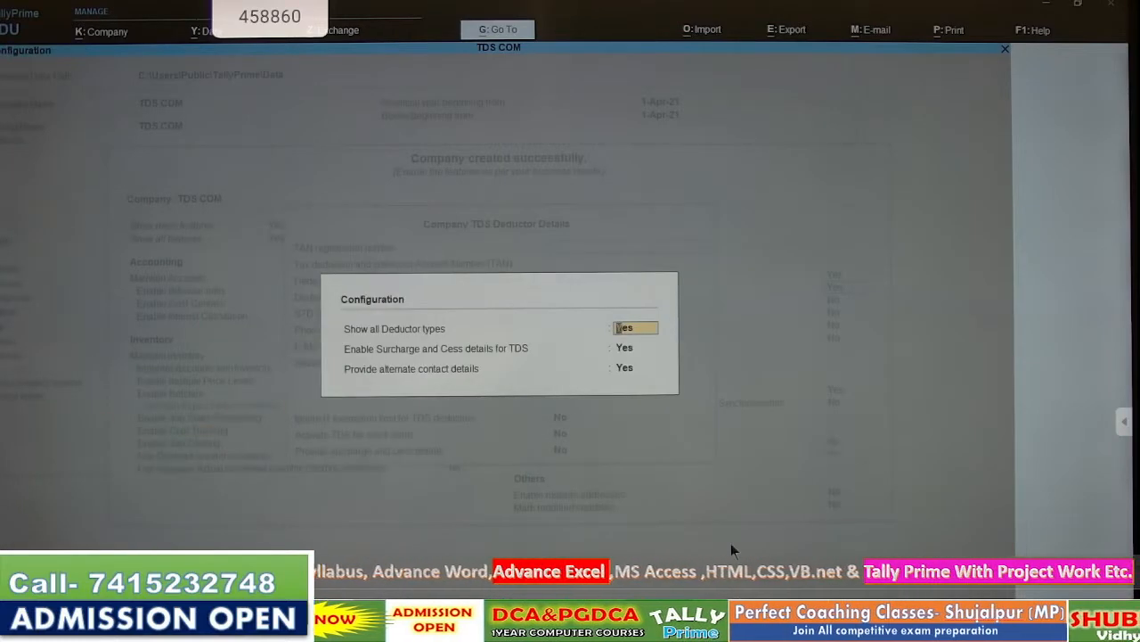
pyautogui.press('Return')
pyautogui.press('Return')
pyautogui.press('Return')
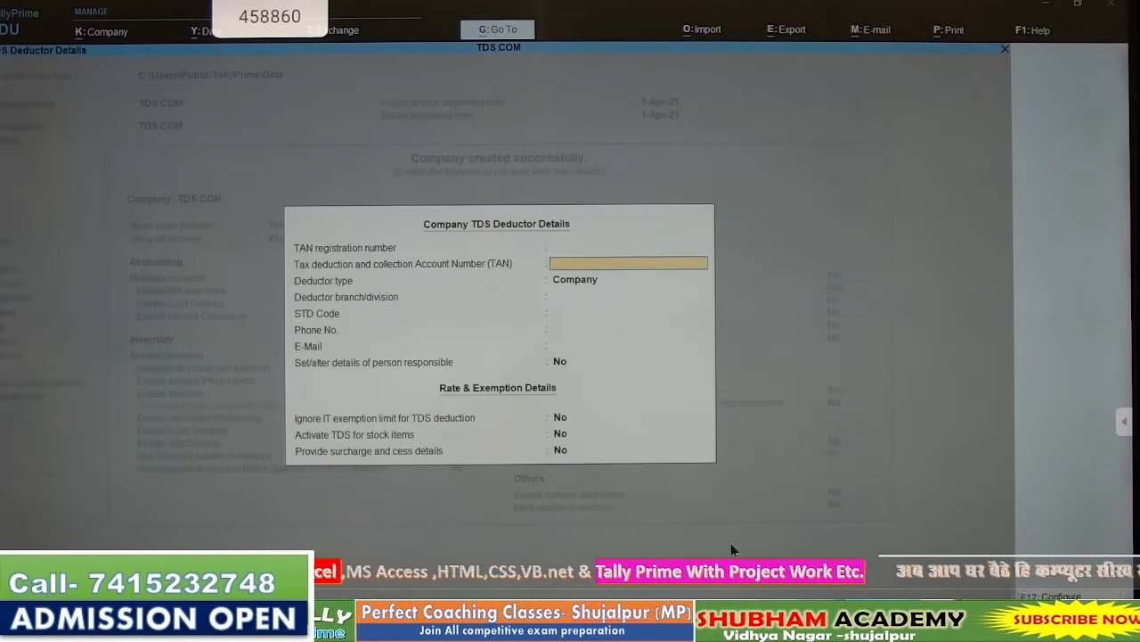
pyautogui.press('F12')
pyautogui.write('n')
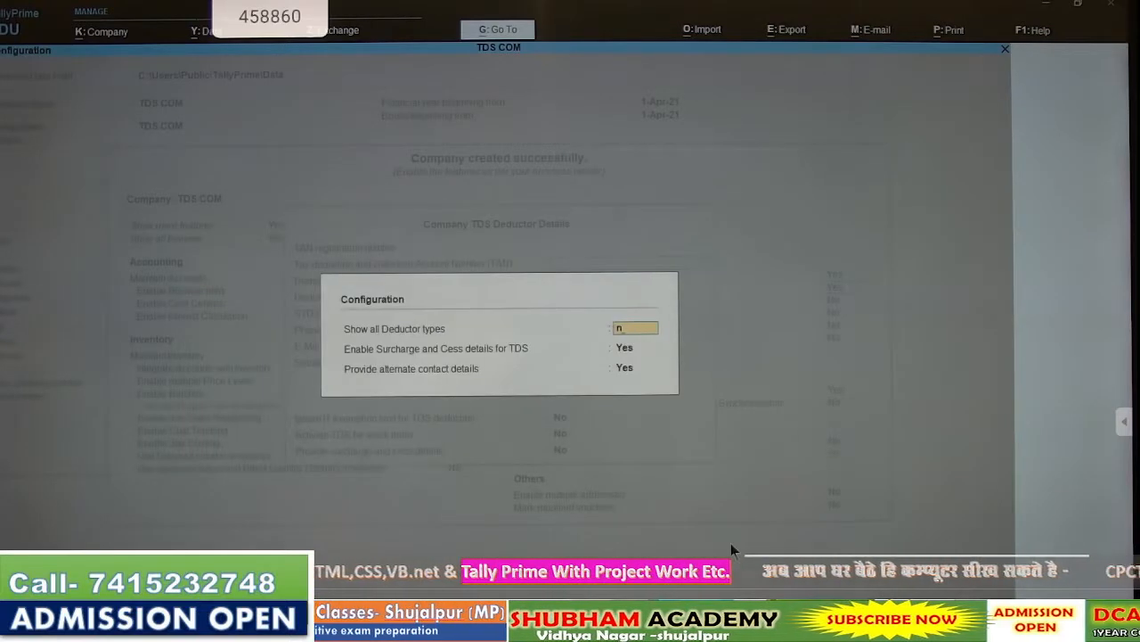
pyautogui.press('Return')
pyautogui.write('n')
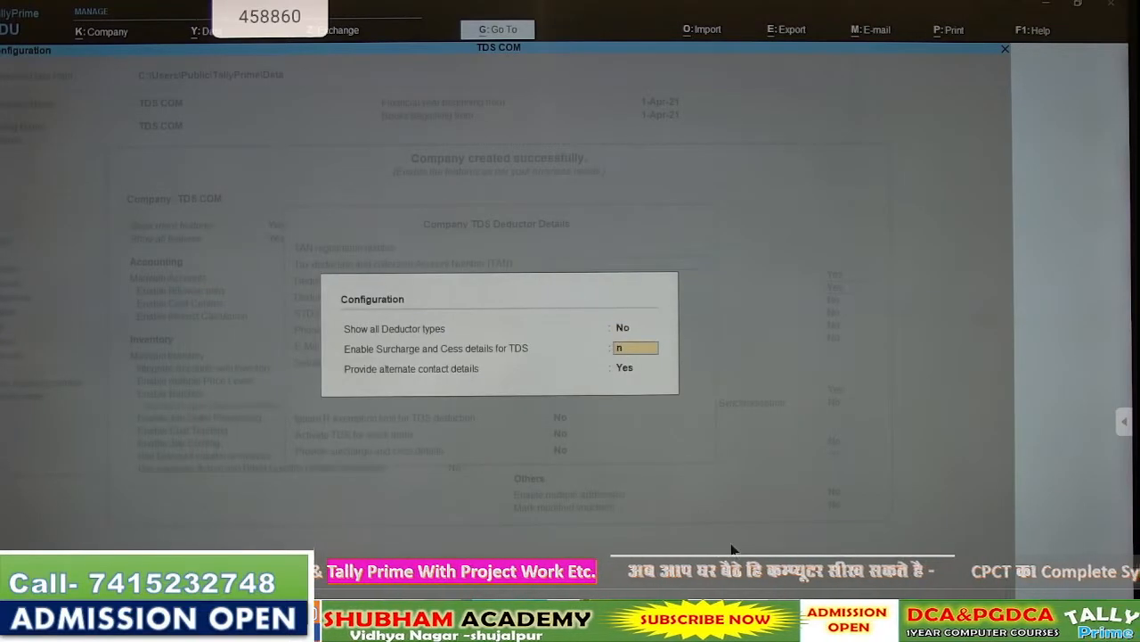
pyautogui.press('Return')
pyautogui.write('n')
pyautogui.press('Return')
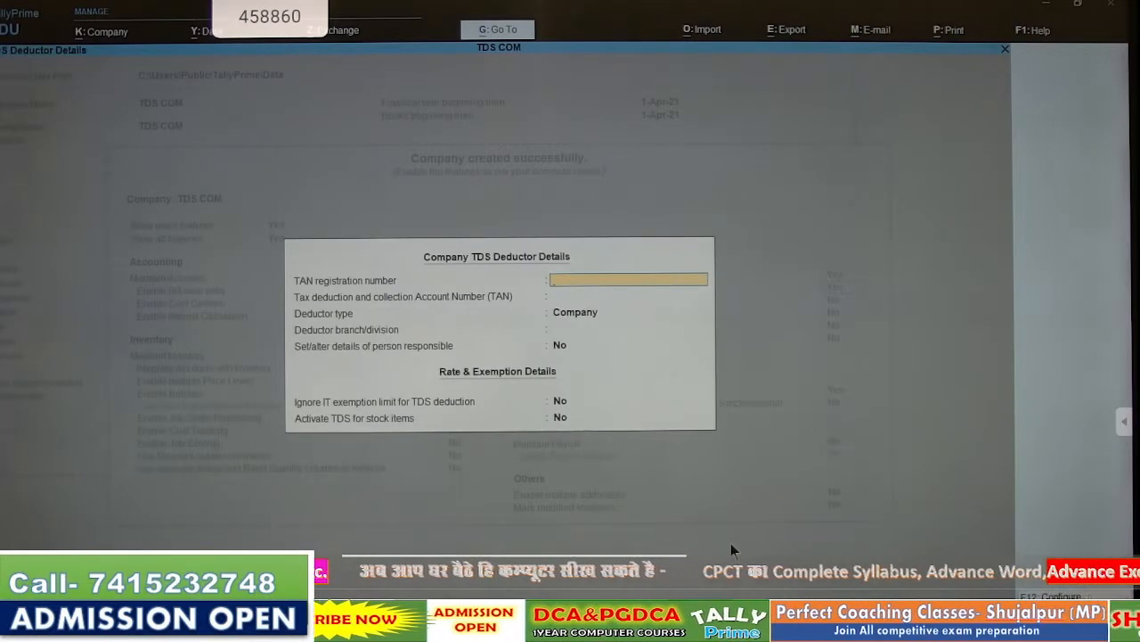
# - Set Show all Deductor types and surcharge and cess details to Yes, with alternate contact details at No
pyautogui.press('F12')
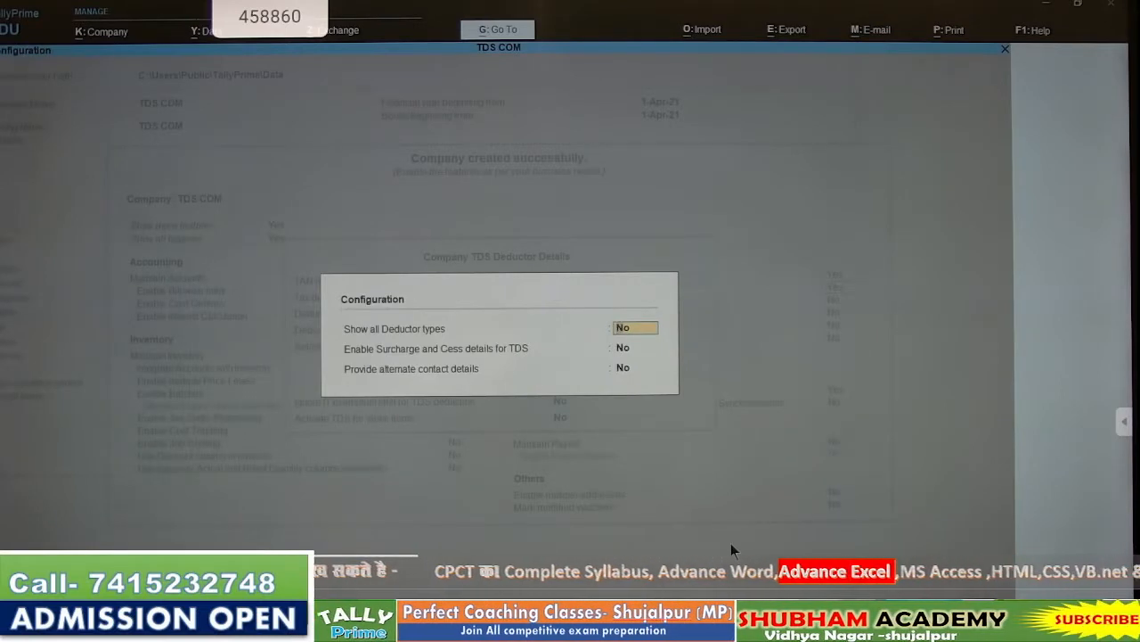
pyautogui.write('y')
pyautogui.press('Return')
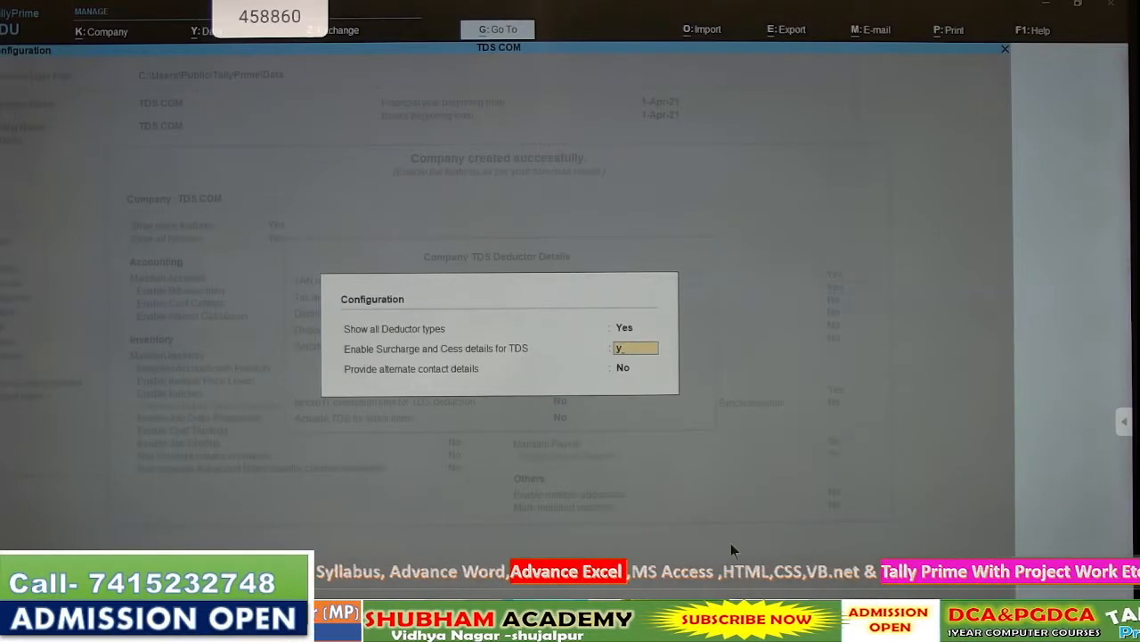
pyautogui.write('y')
pyautogui.press('Return')
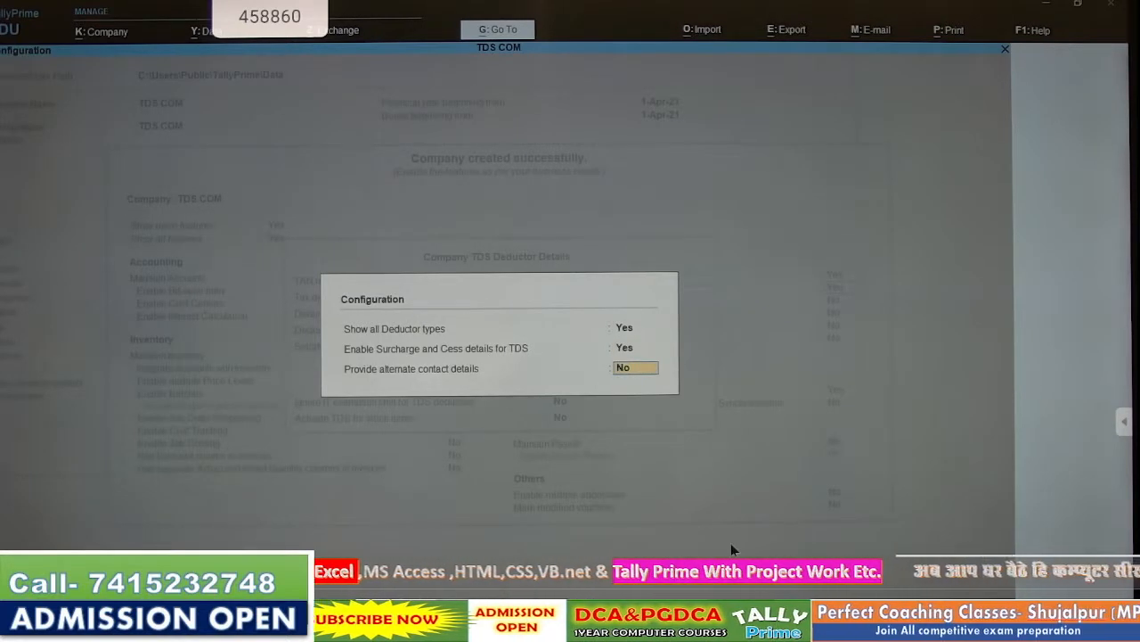
pyautogui.write('n')
pyautogui.press('Return')
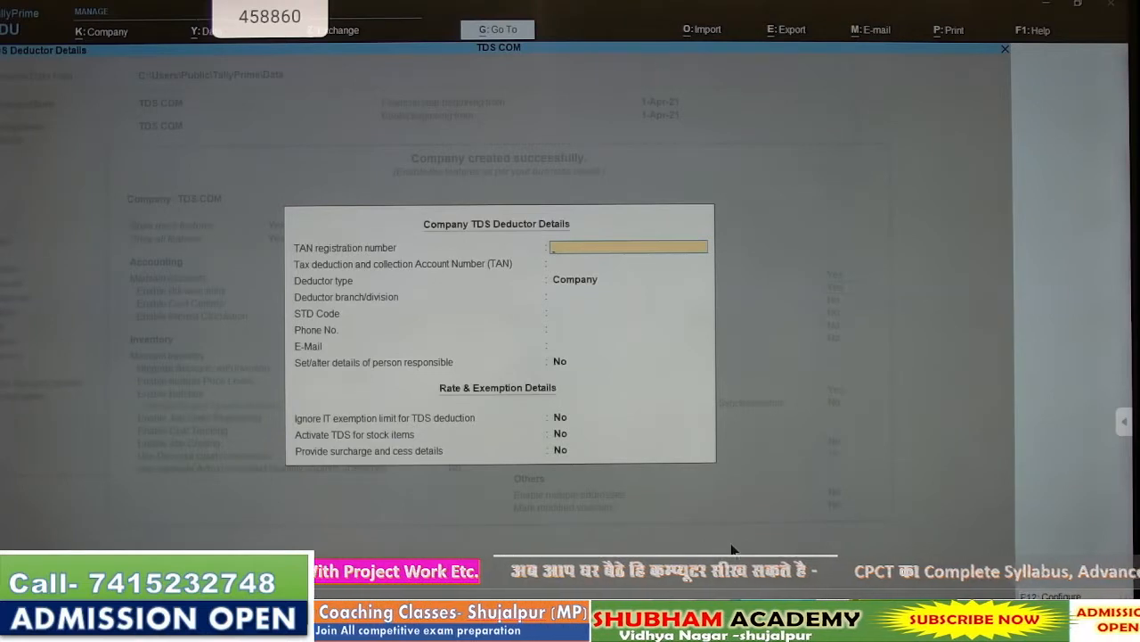
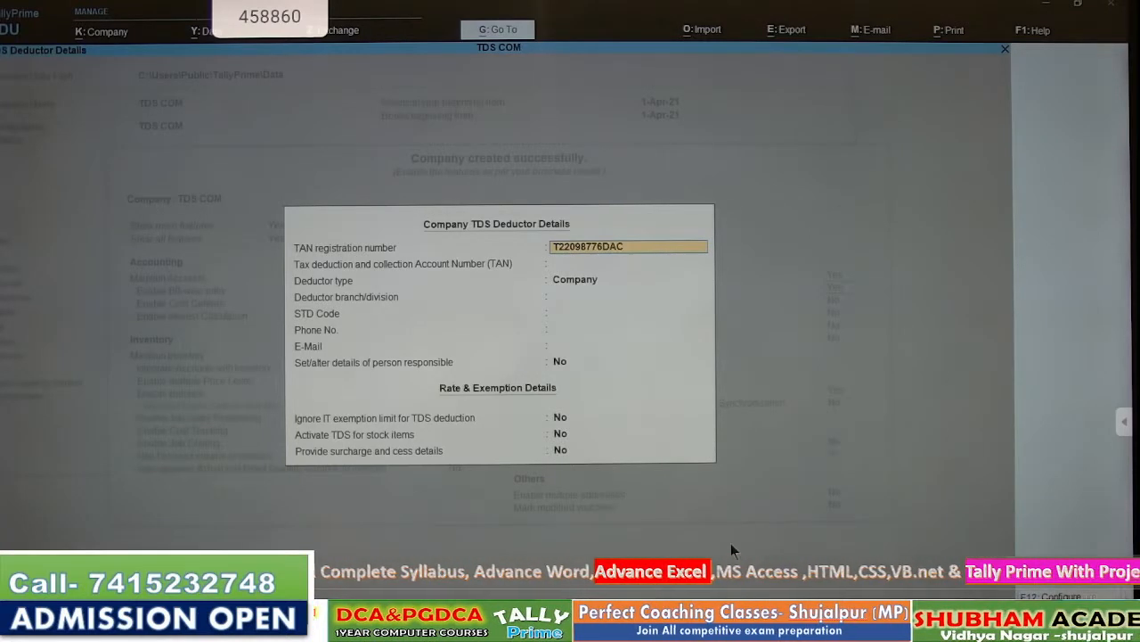
# - Enter the company's TAN registration number and TAN account number in the deductor details
pyautogui.press('Return')
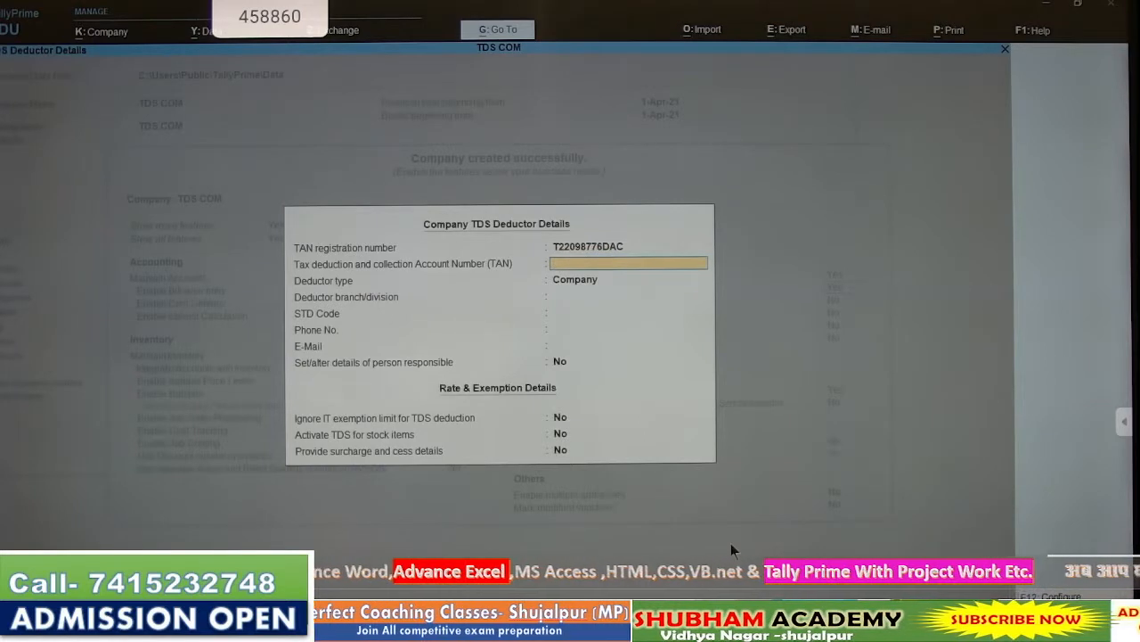
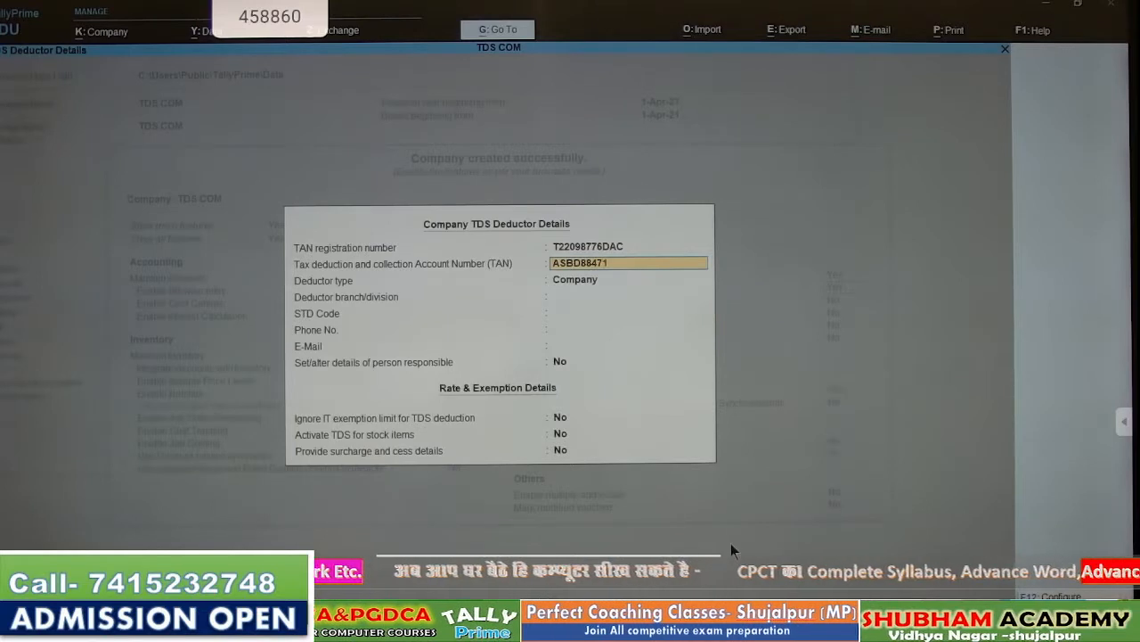
pyautogui.press('Return')
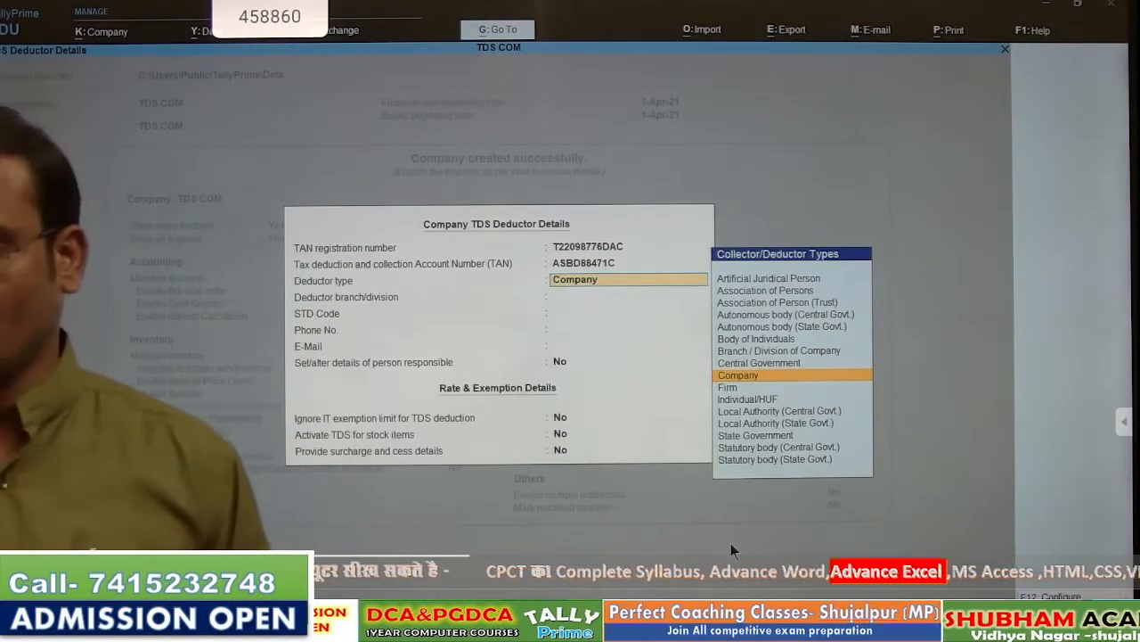
# - Keep deductor type Company, set branch Ujjain, add the contact e-mail, and leave exemption options at No
pyautogui.press('Return')
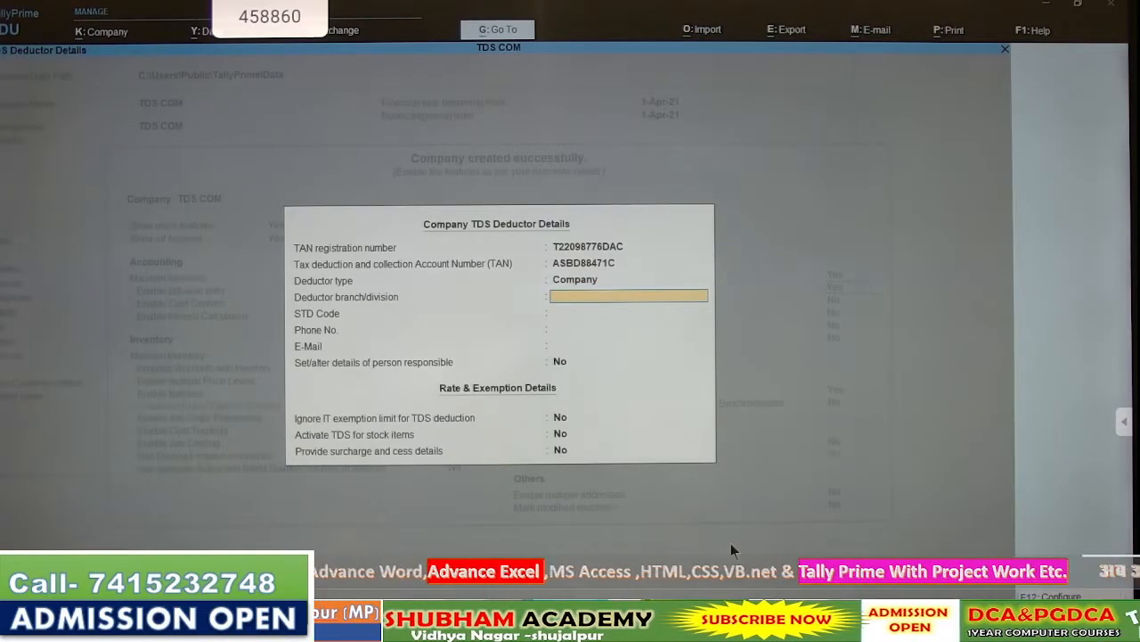
pyautogui.write('U')
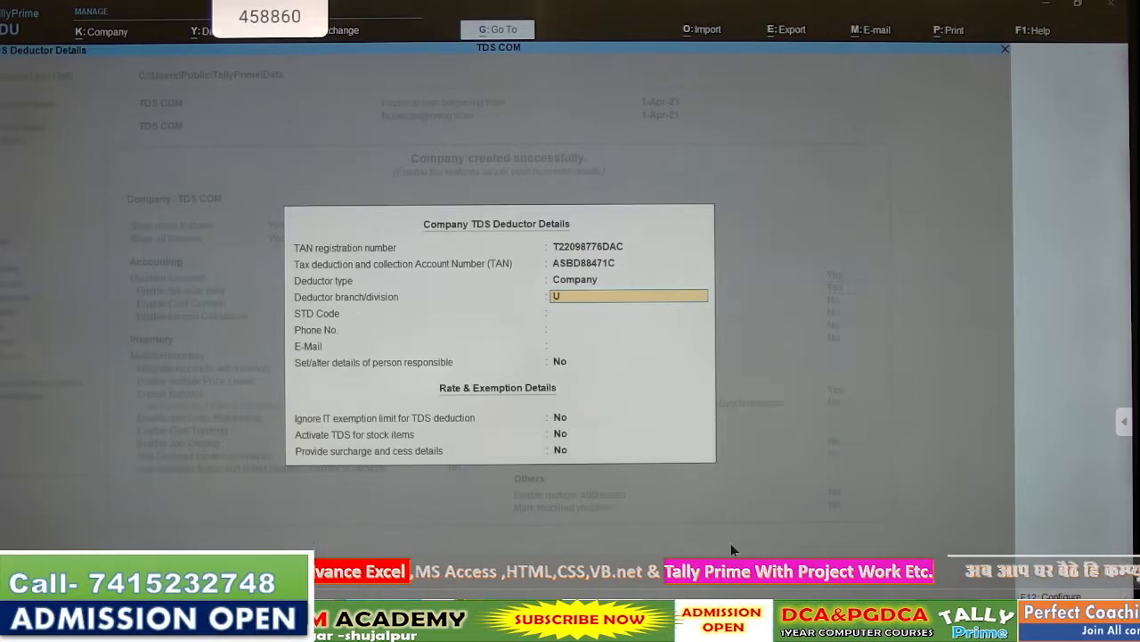
pyautogui.write('jjain')
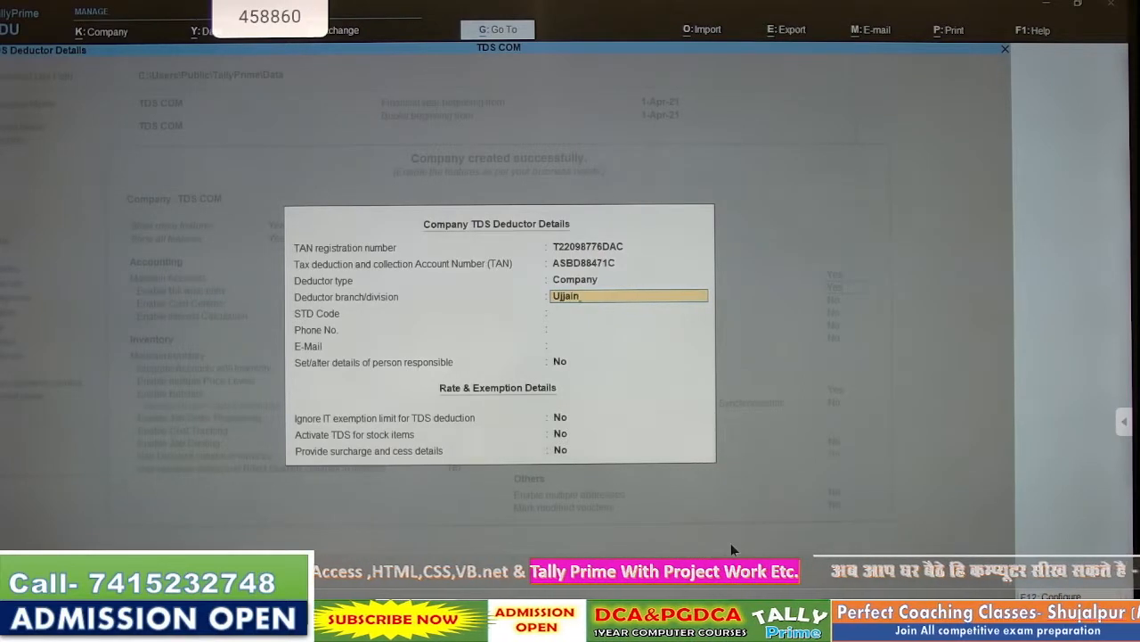
pyautogui.press('Return')
pyautogui.press('Return')
pyautogui.press('Return')
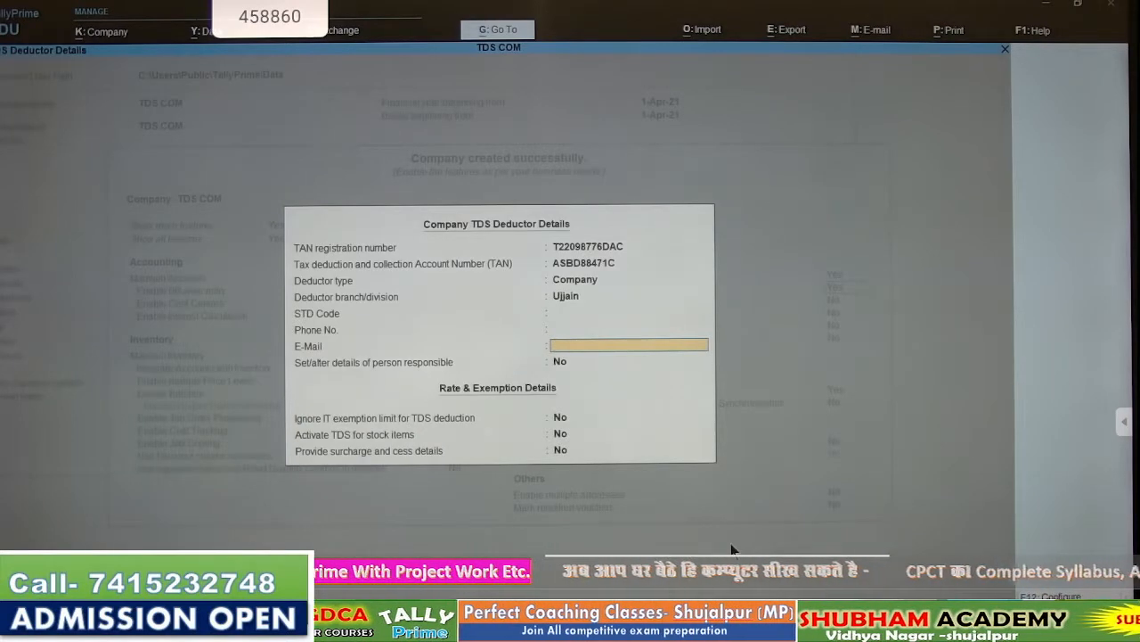
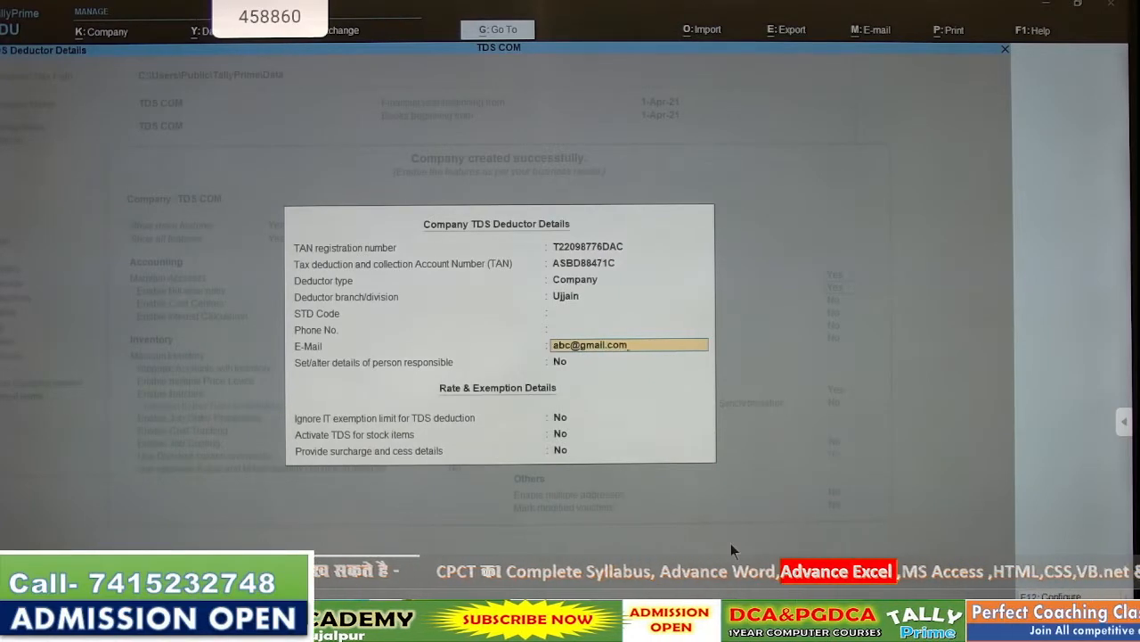
pyautogui.press('Return')
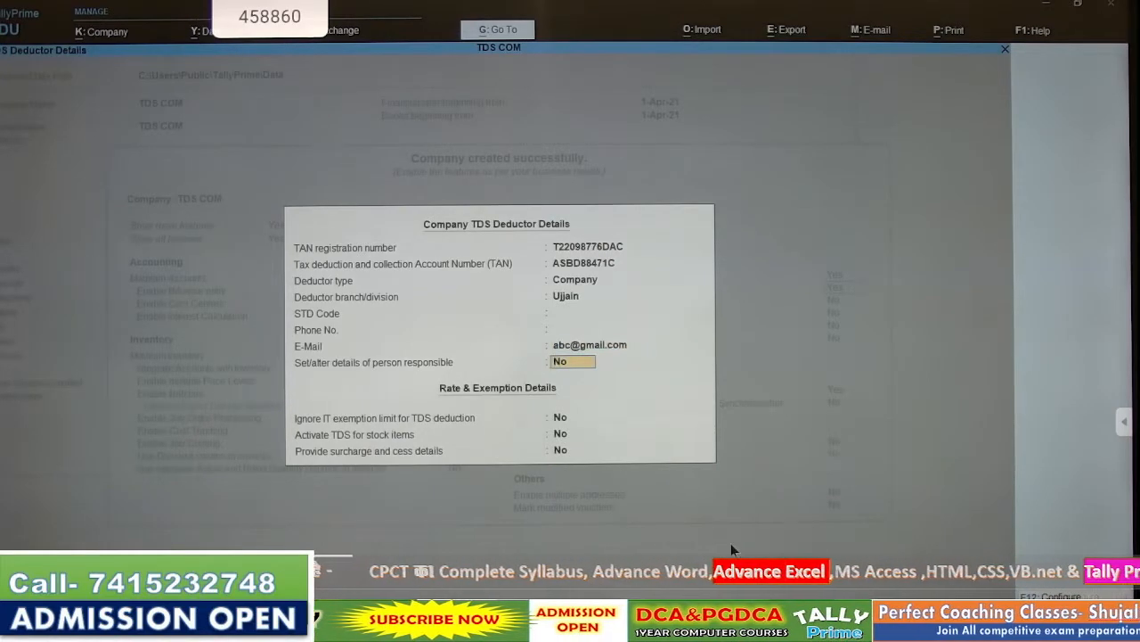
pyautogui.press('Return')
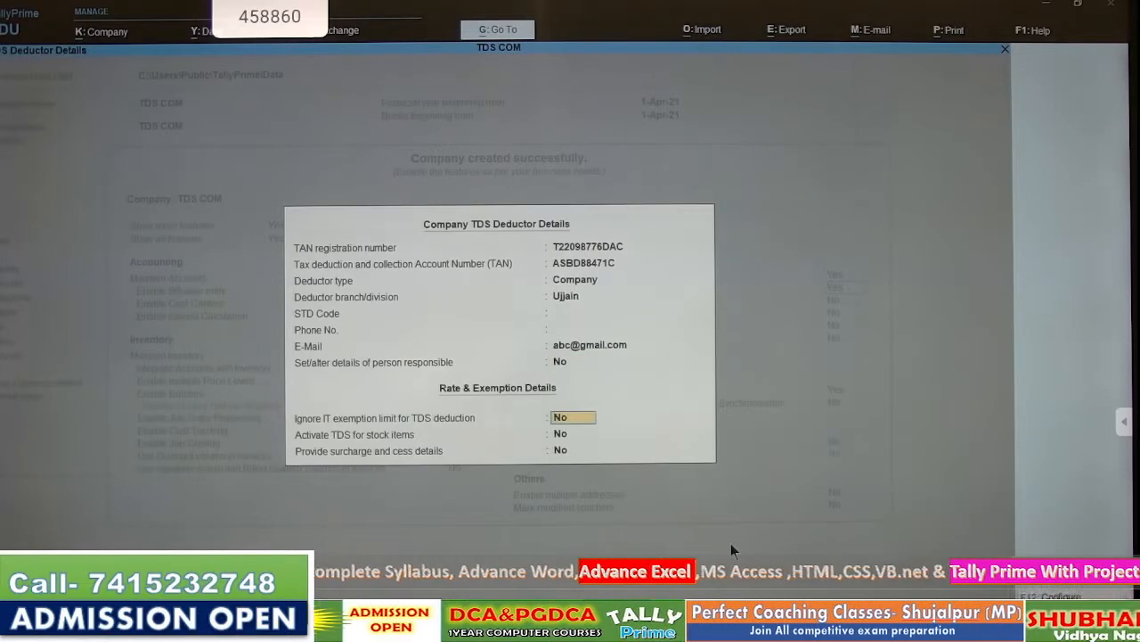
pyautogui.press('Return')
pyautogui.press('Return')
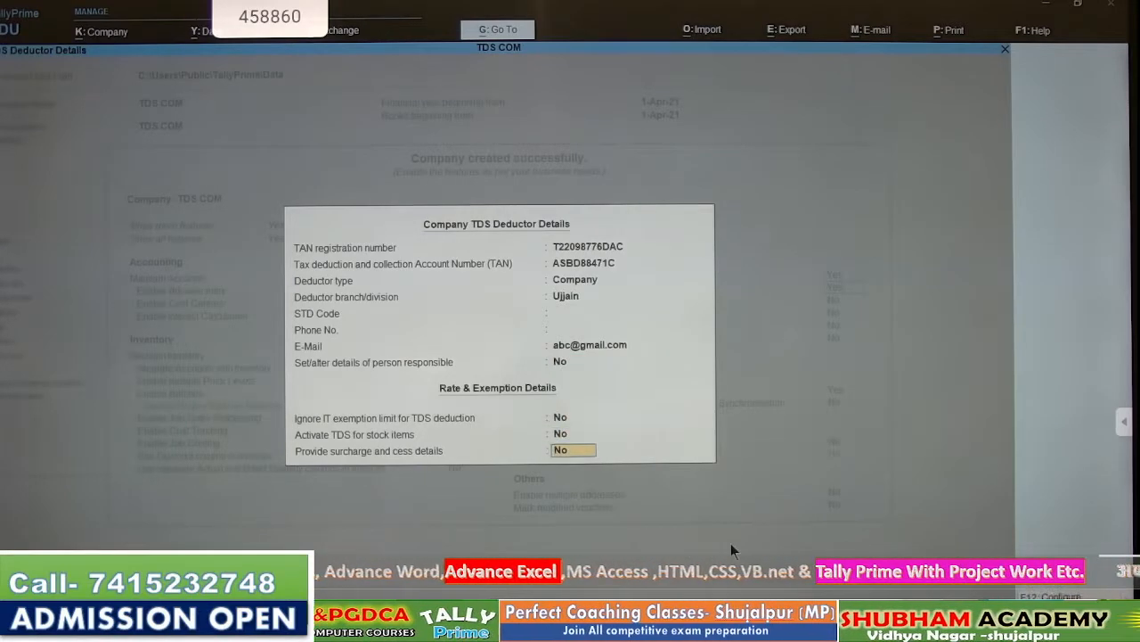
pyautogui.press('Return')
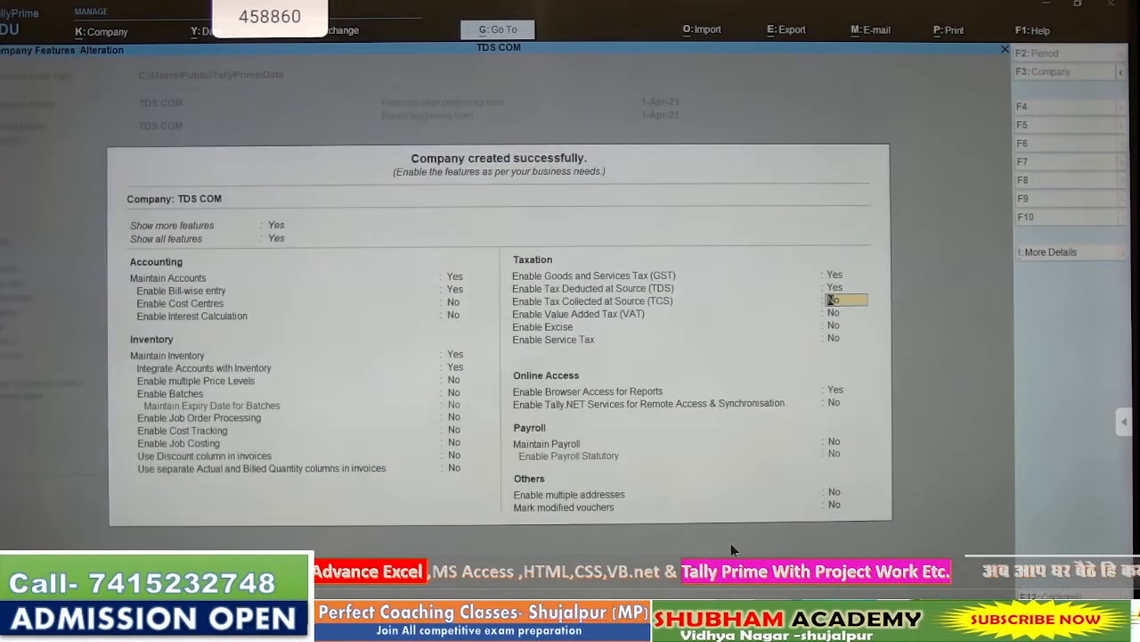
# - Accept the company features, open Master Creation, then show the TDS Nature of Payment slide
pyautogui.hotkey('ctrl', 'a')
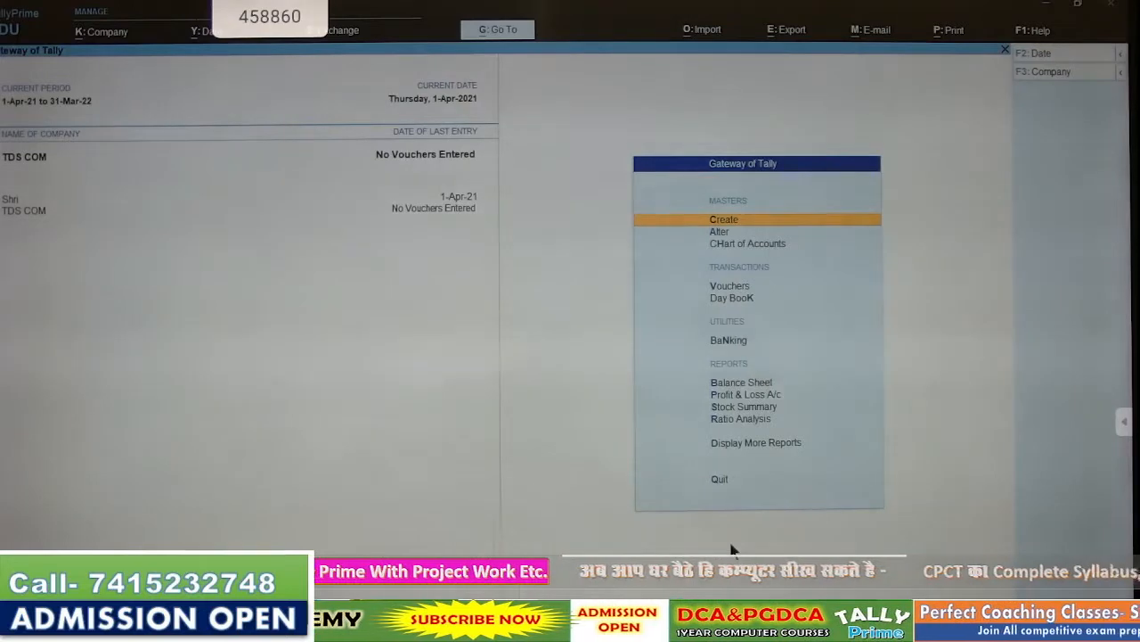
pyautogui.press('Return')
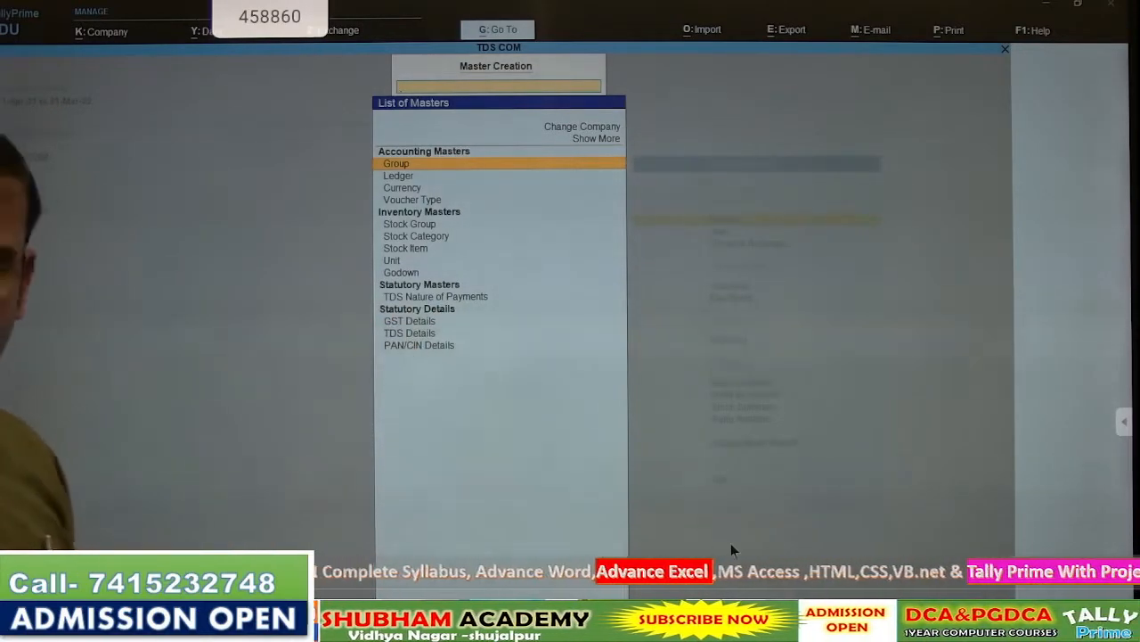
pyautogui.click(633, 615)
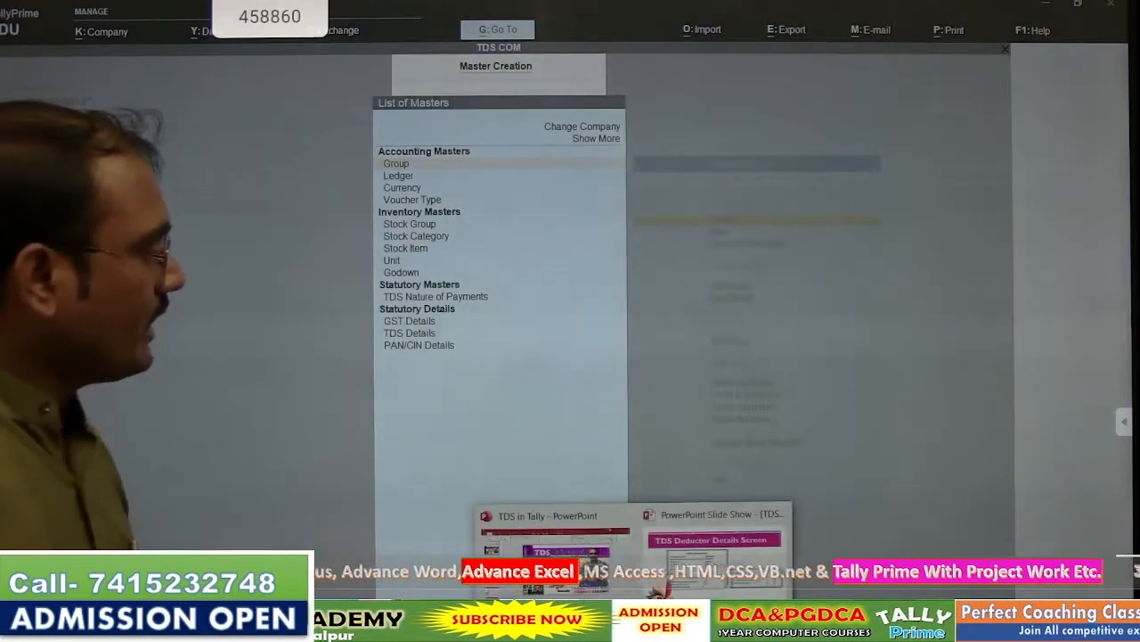
pyautogui.click(632, 614)
pyautogui.click(633, 615)
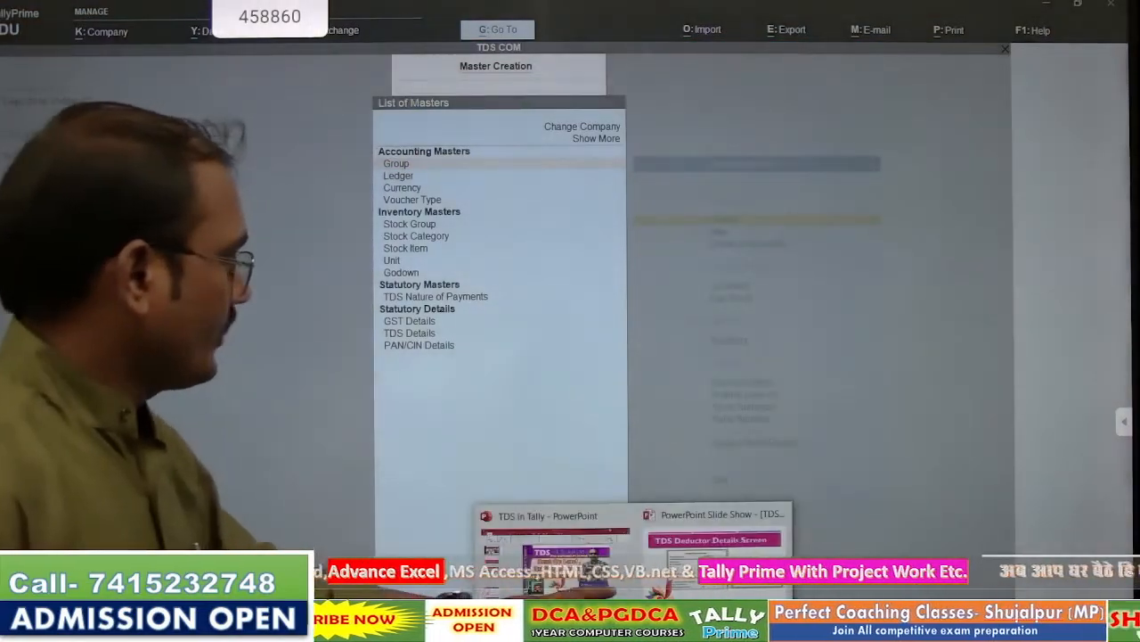
pyautogui.click(714, 557)
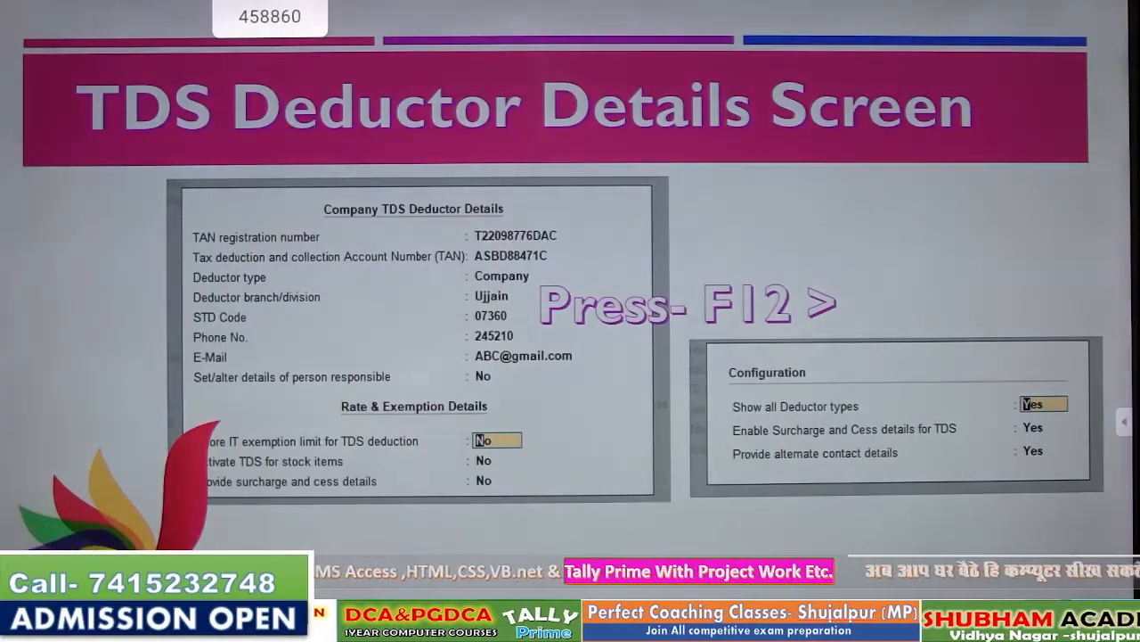
pyautogui.press('Right')
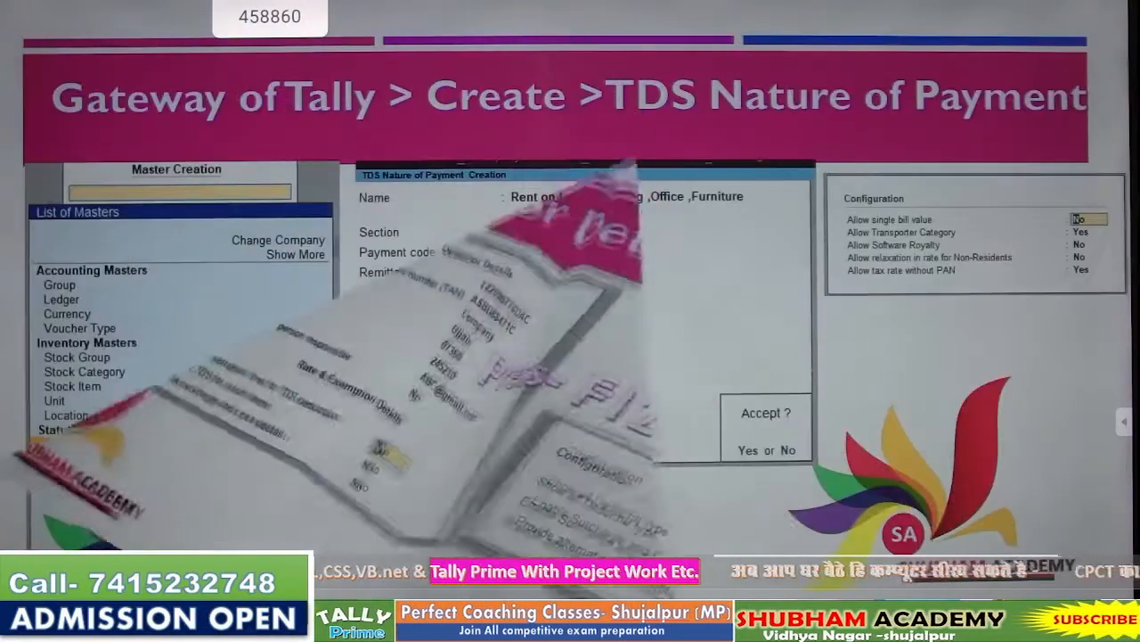